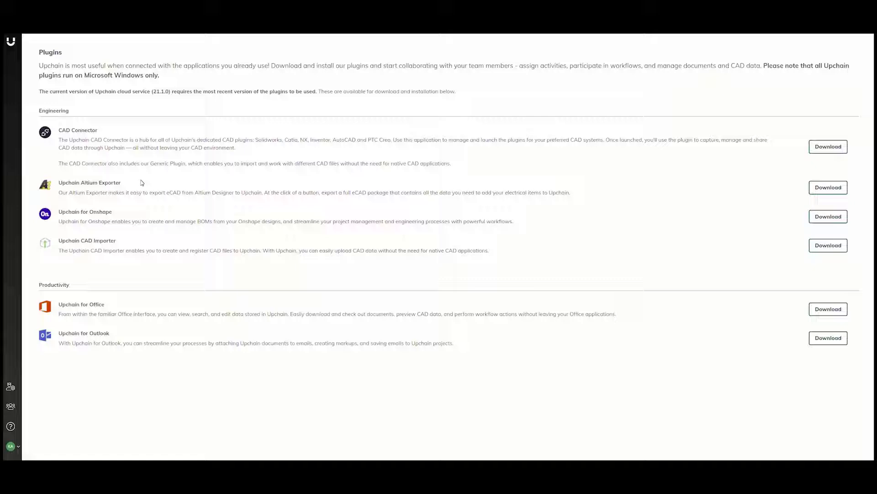
Highlight the CAD Connector description and its list of supported CAD systems, then clear it
triple_click(96, 141)
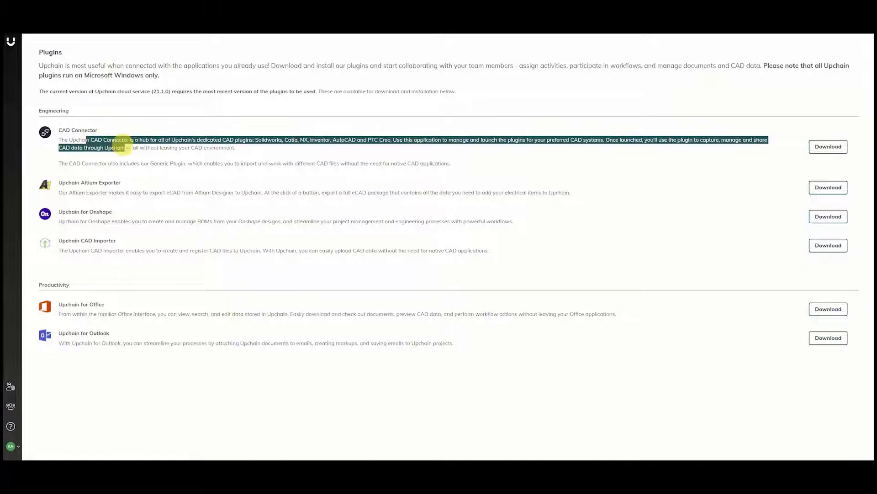
drag(85, 140, 255, 139)
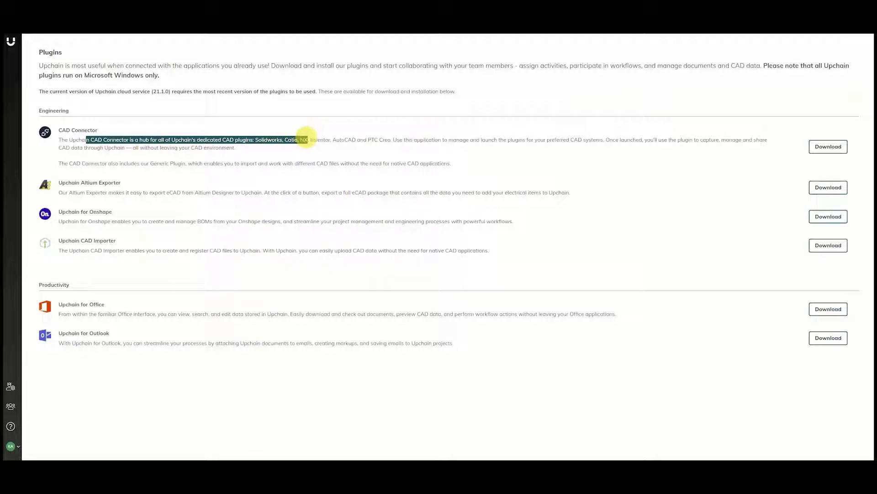
drag(255, 139, 398, 140)
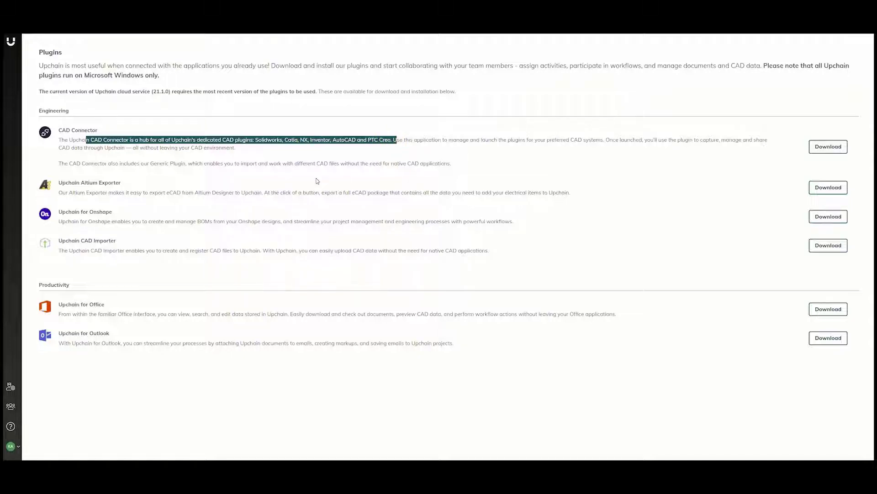
click(259, 192)
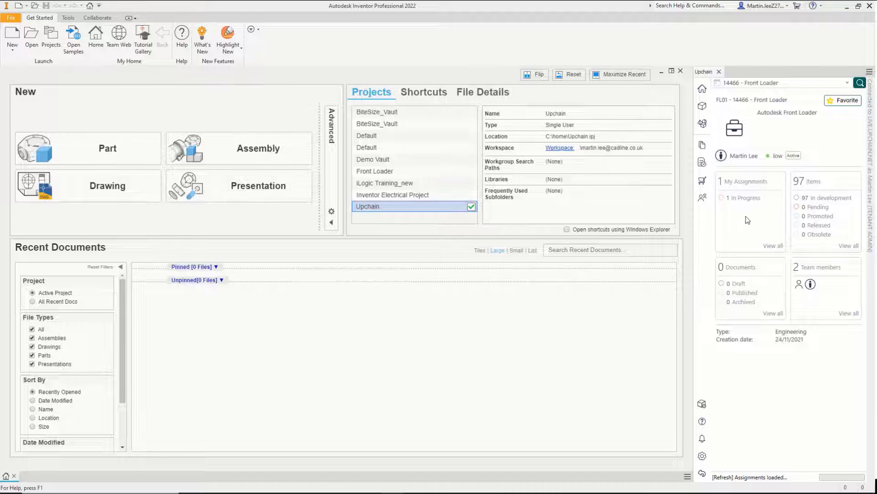
Keep Front Loader as the project and show details of the in-progress 'FL01 - 0001 Arm Mod' assignment
click(767, 82)
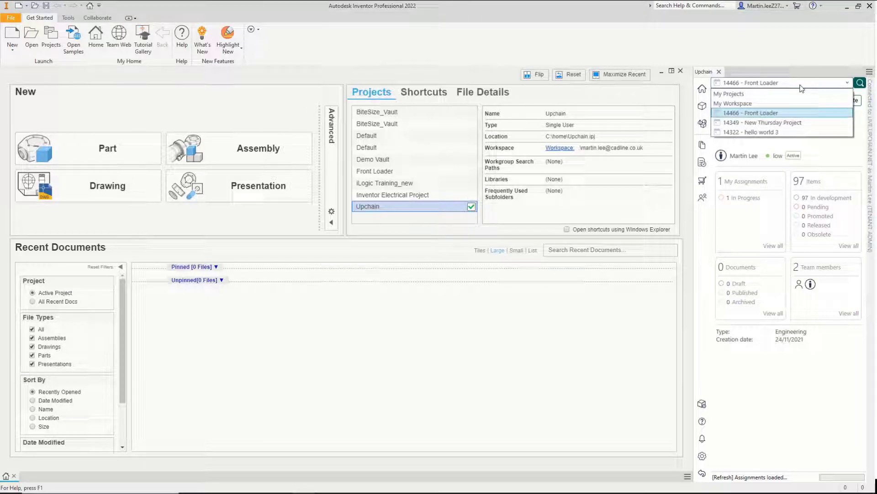
click(830, 157)
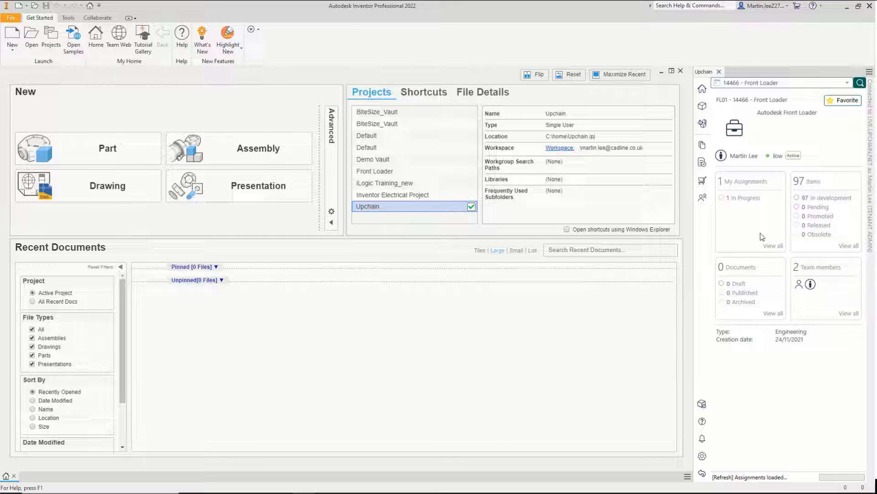
click(774, 245)
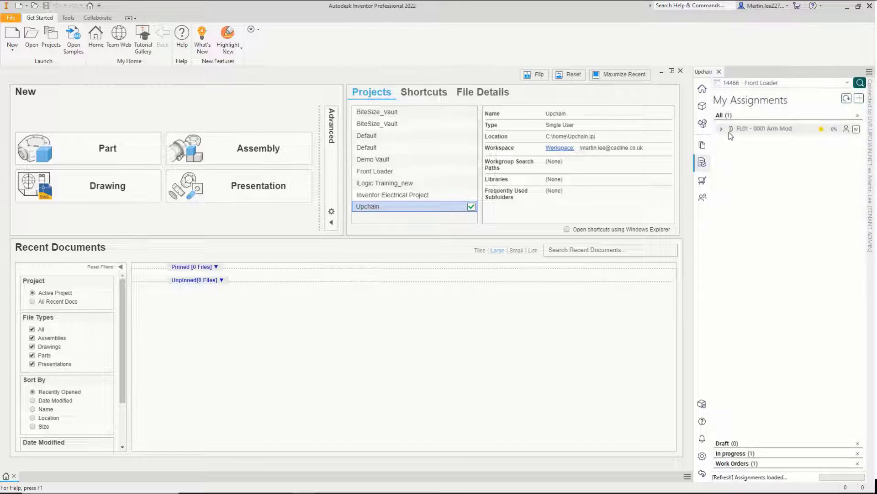
click(722, 129)
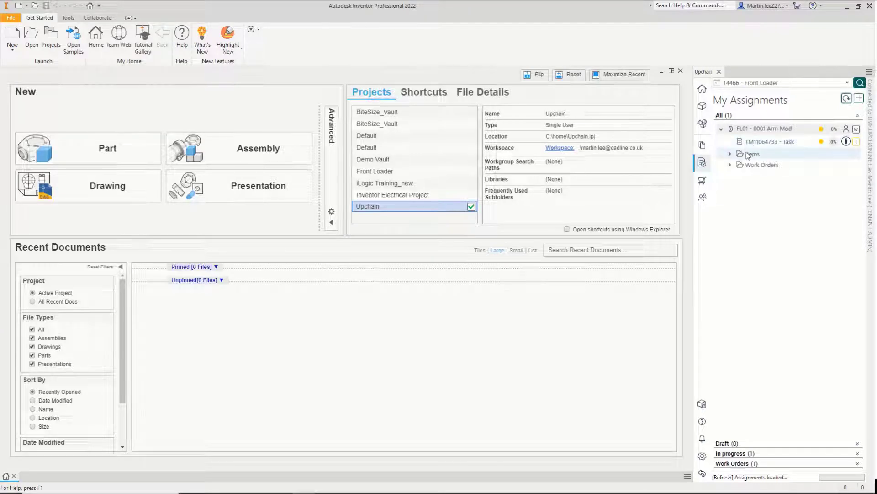
click(752, 455)
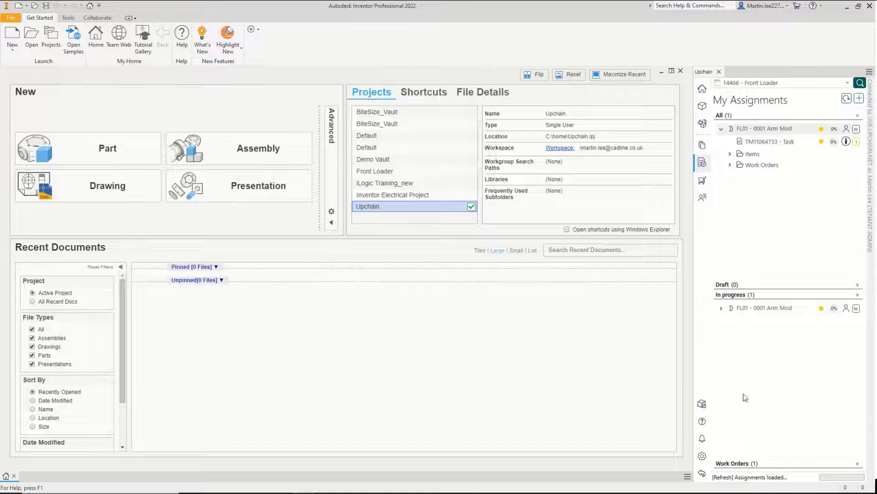
click(722, 308)
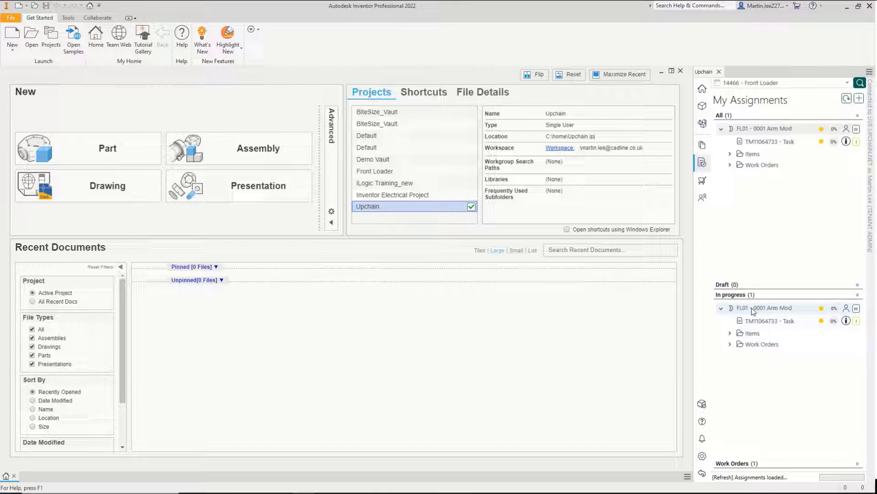
click(753, 309)
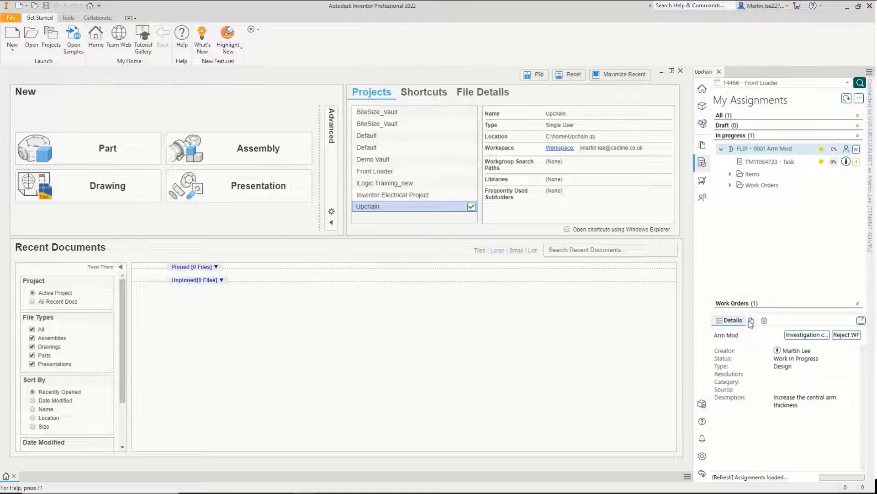
Download general document 000000014, the 'Increase width by 10mm' image, and view it in Photos
click(751, 321)
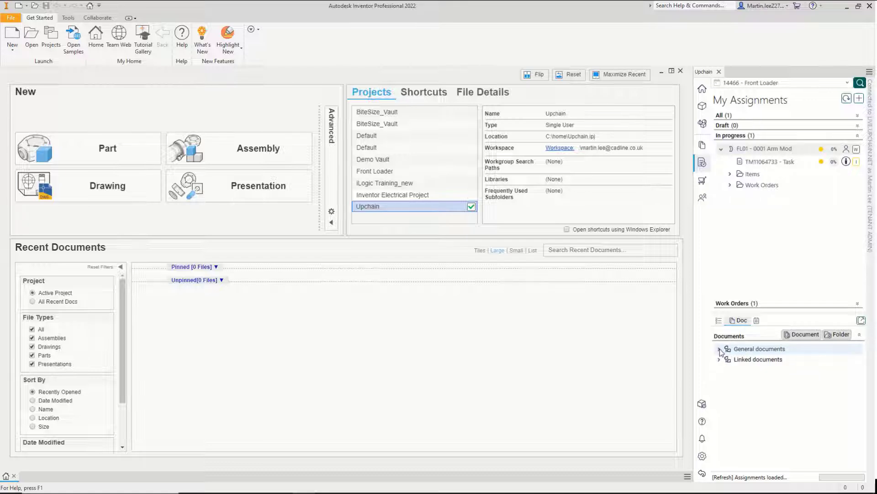
click(720, 350)
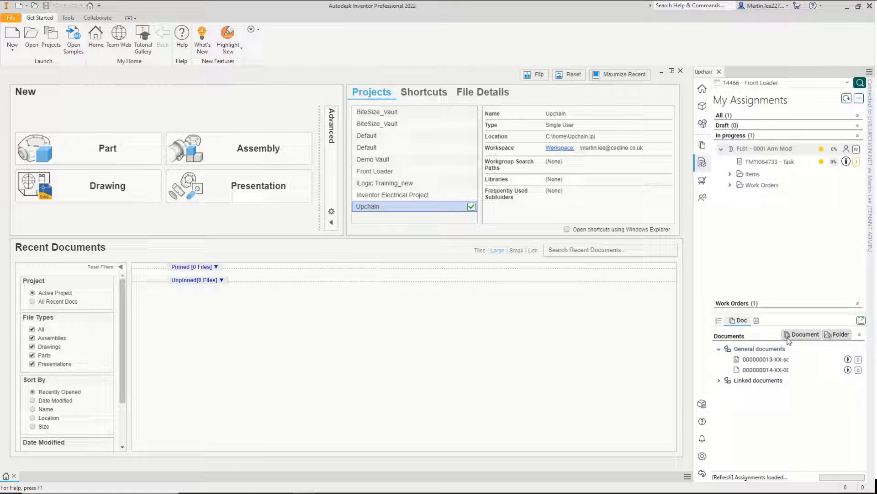
click(780, 373)
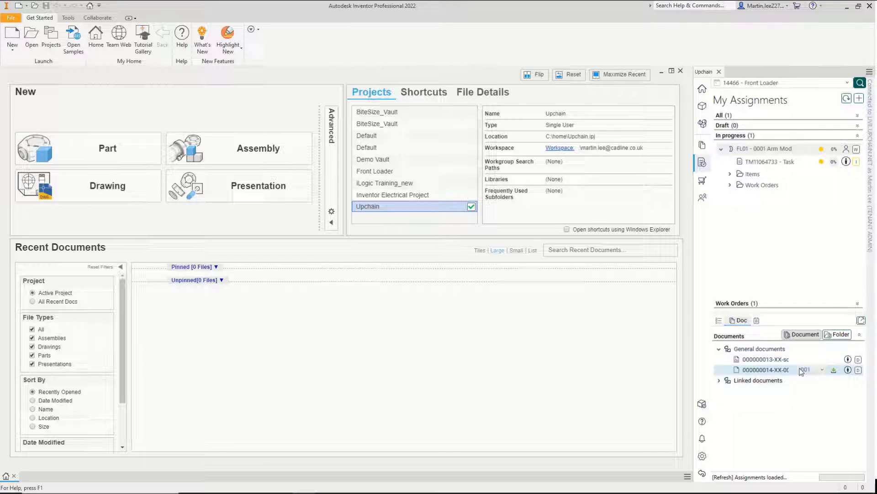
click(835, 371)
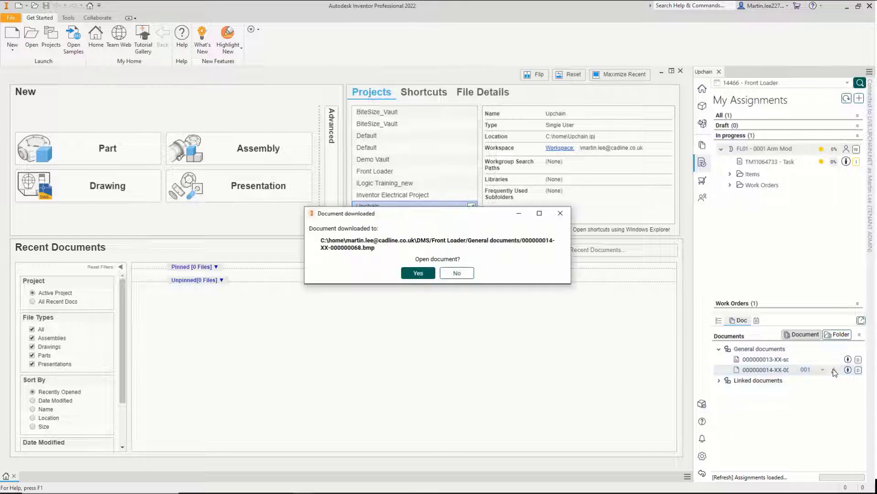
click(420, 274)
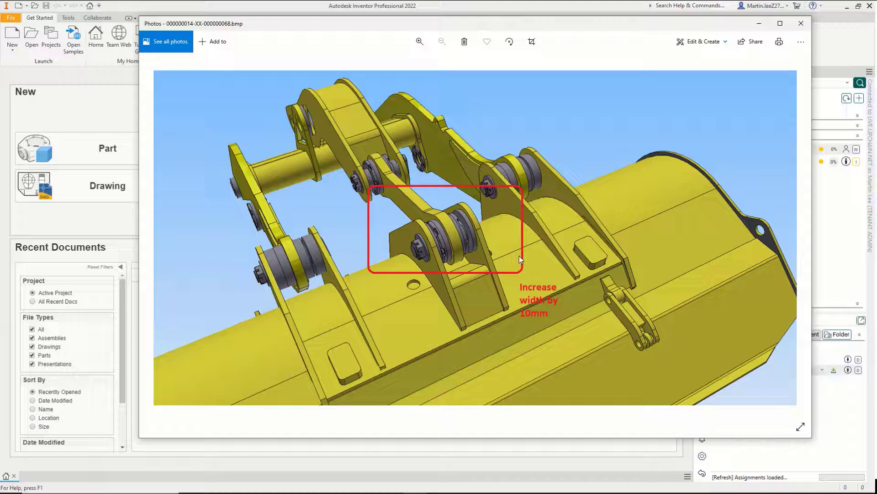
click(801, 22)
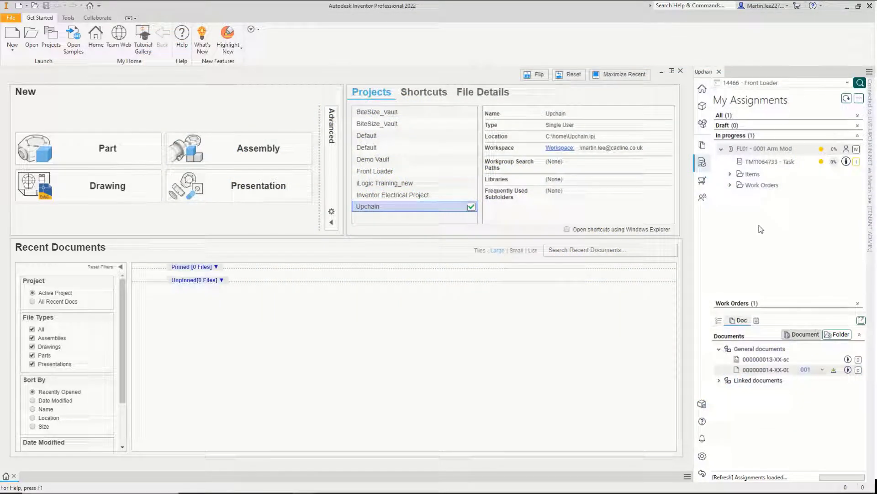
Open FRONT LIFTER ASSEMBLY for editing and select central link item PK46.25.03.001 in the item tree
click(731, 174)
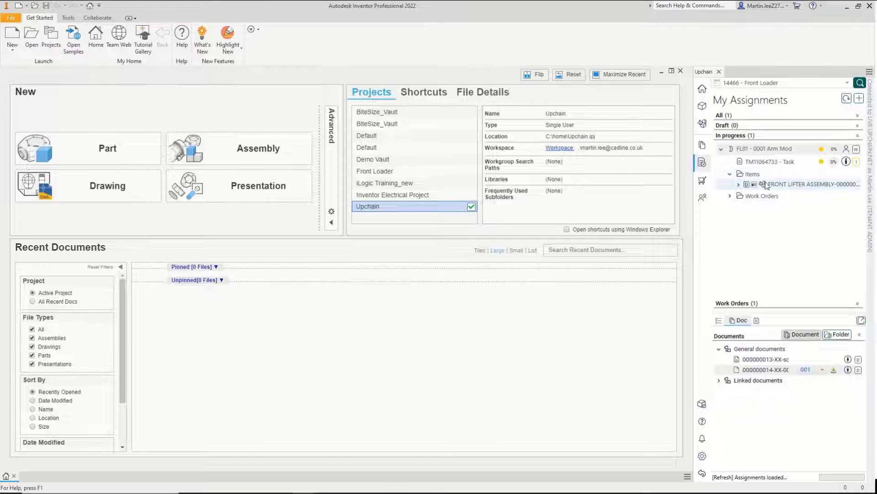
drag(767, 185, 789, 191)
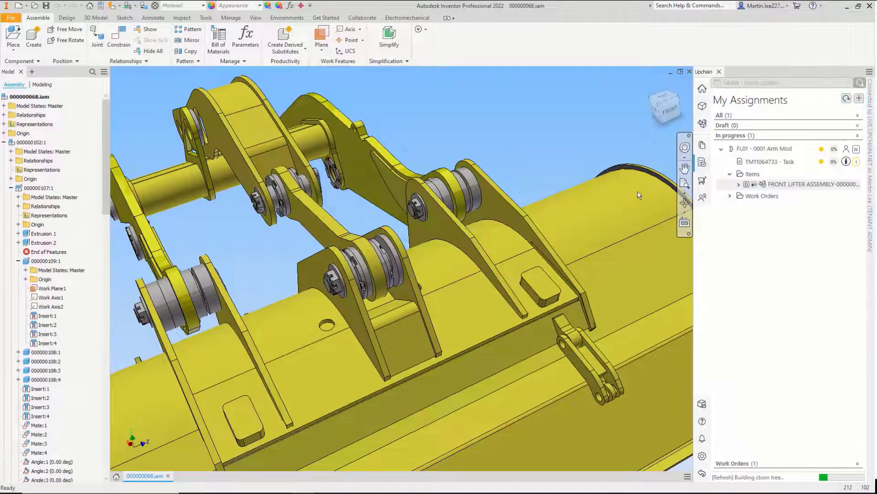
click(133, 6)
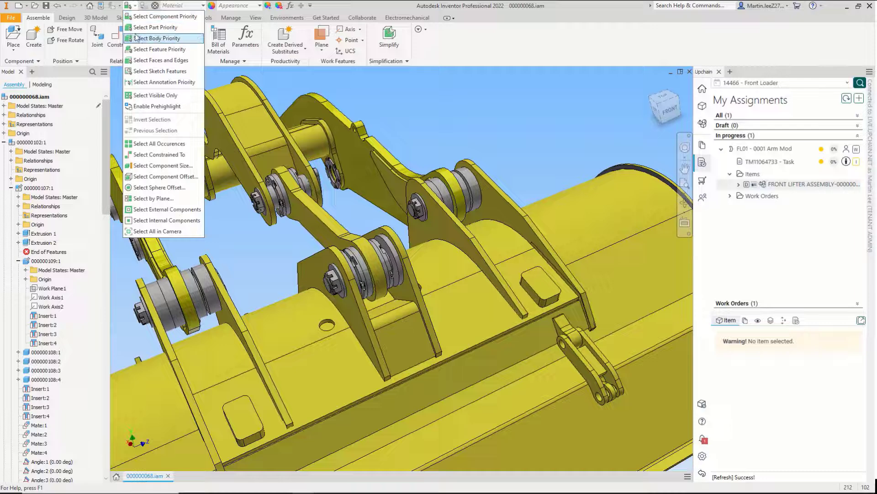
click(155, 28)
click(329, 220)
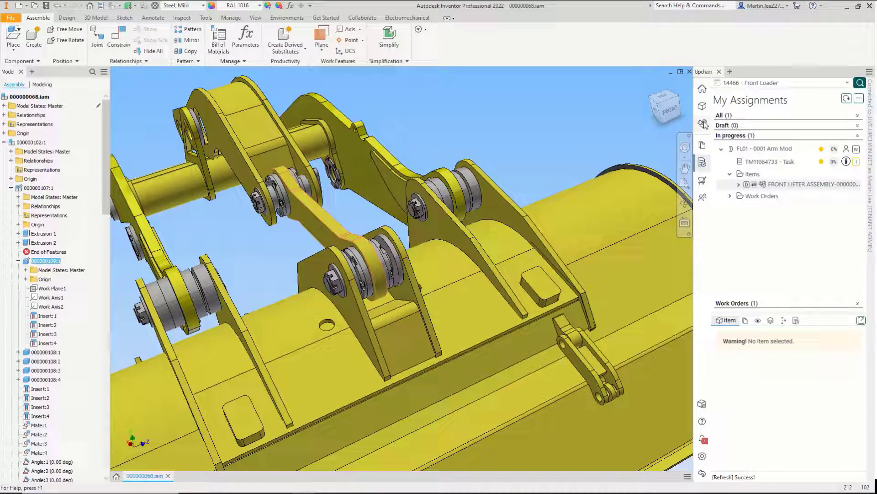
click(703, 123)
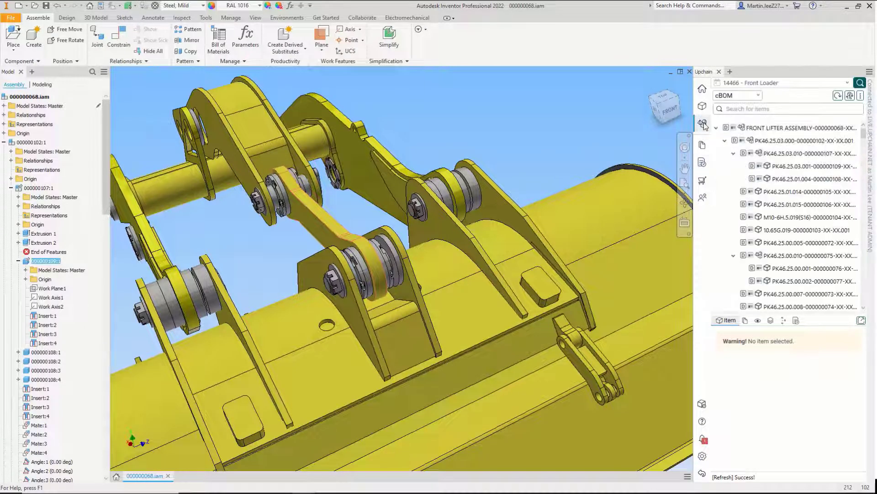
click(328, 221)
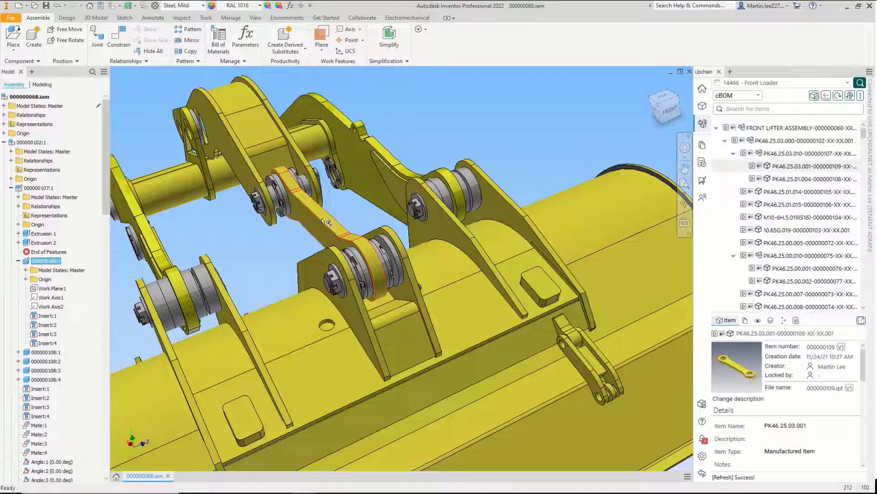
Check out link PK46.25.03.001 together with its parent assemblies
right_click(778, 168)
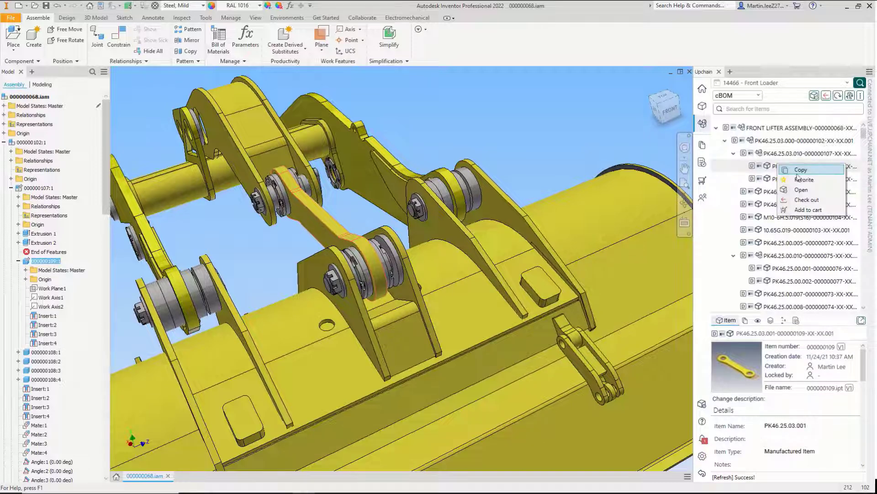
click(805, 200)
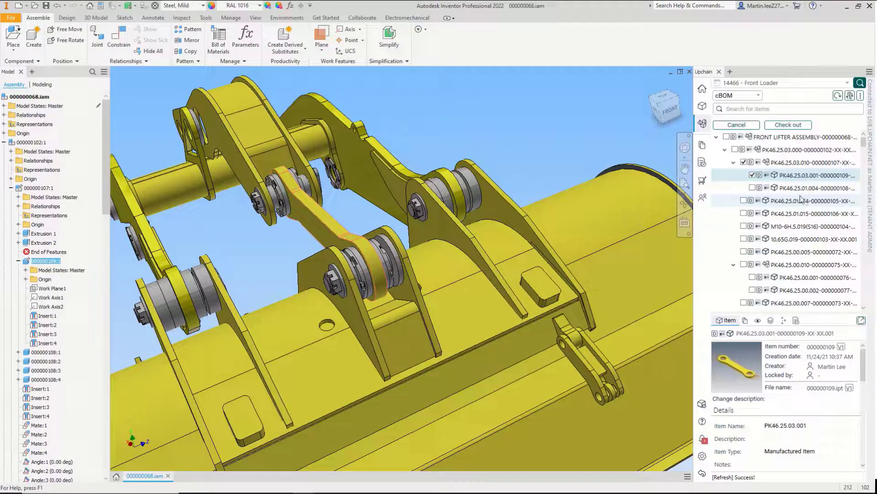
click(734, 150)
click(726, 137)
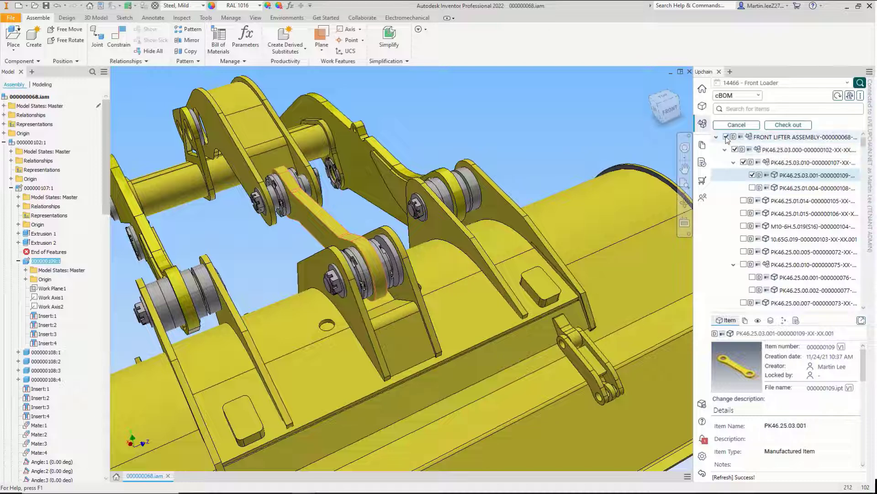
click(793, 127)
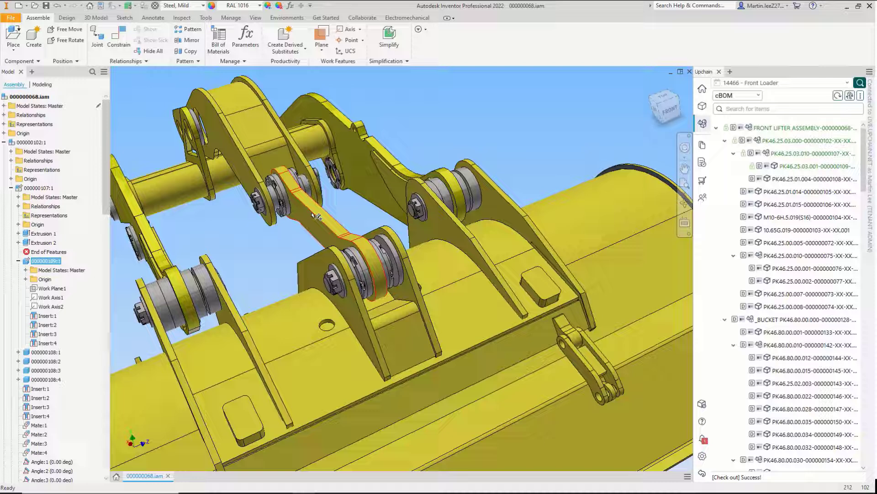
Open part 000000109 and change Extrusion1's distance from 40 mm to 50 mm
right_click(793, 169)
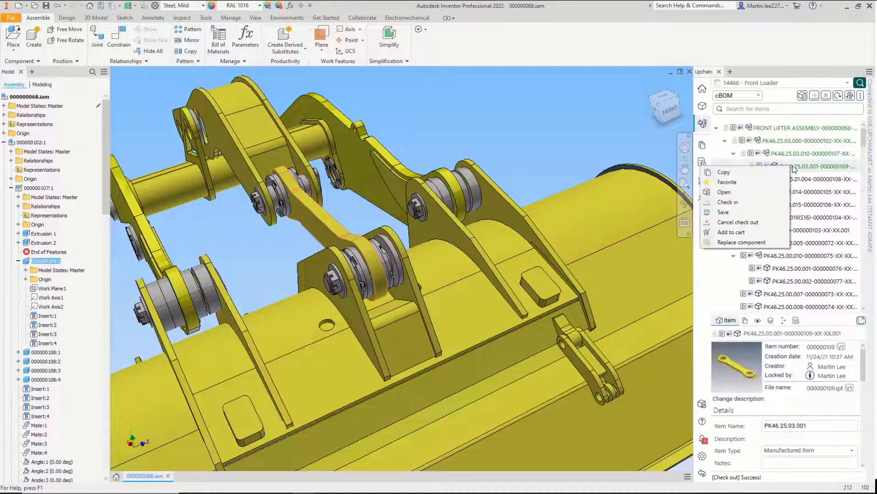
click(725, 193)
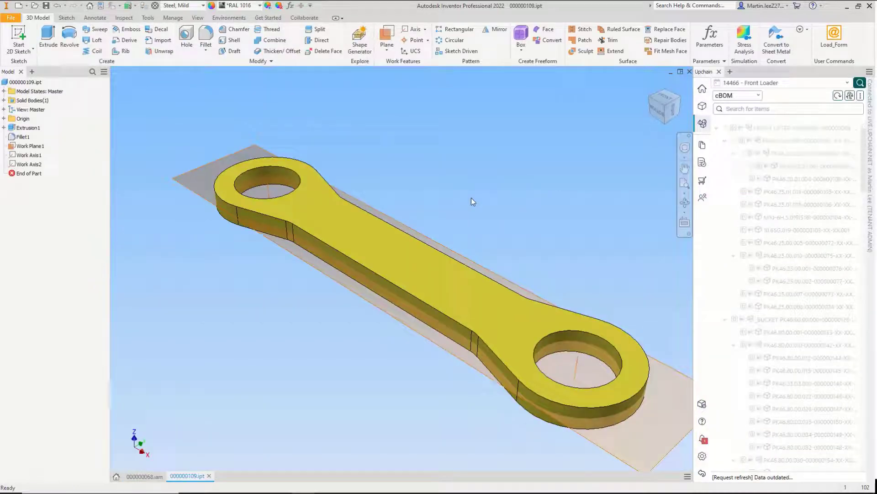
double_click(28, 128)
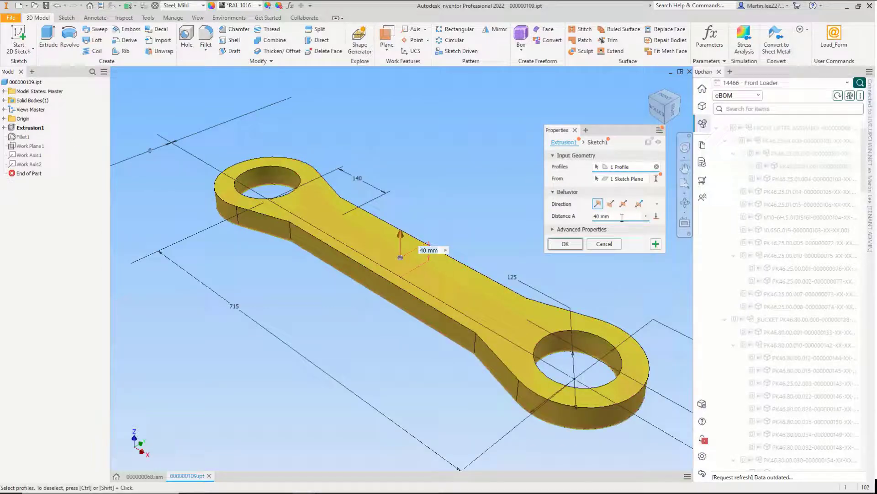
text(50)
click(566, 244)
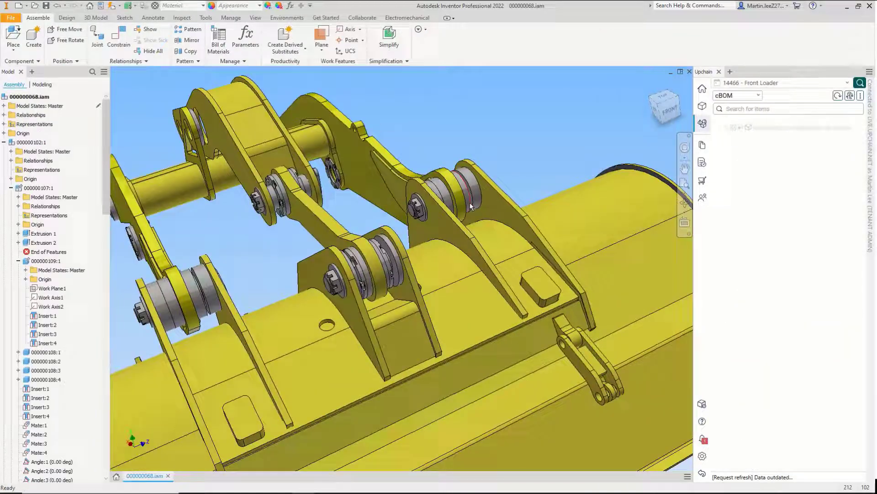
Refresh the outdated Upchain tree and inspect the thicker link PK46.25.03.001 in the assembly
click(838, 96)
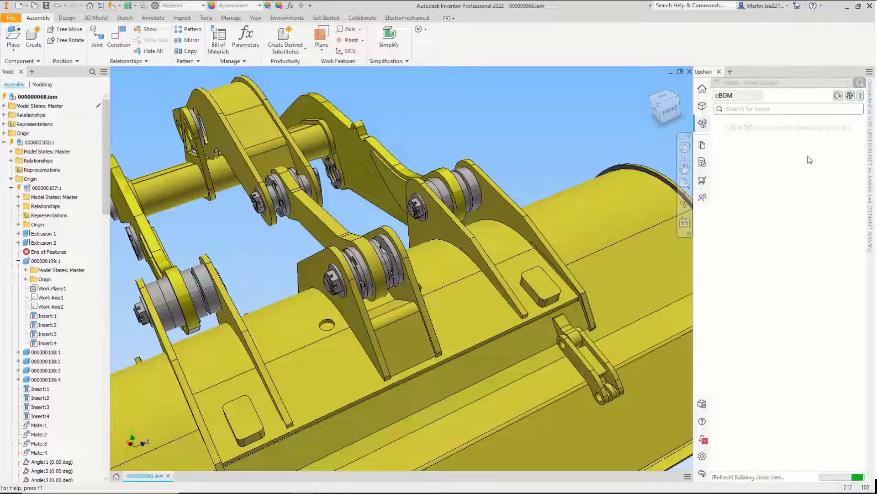
click(775, 168)
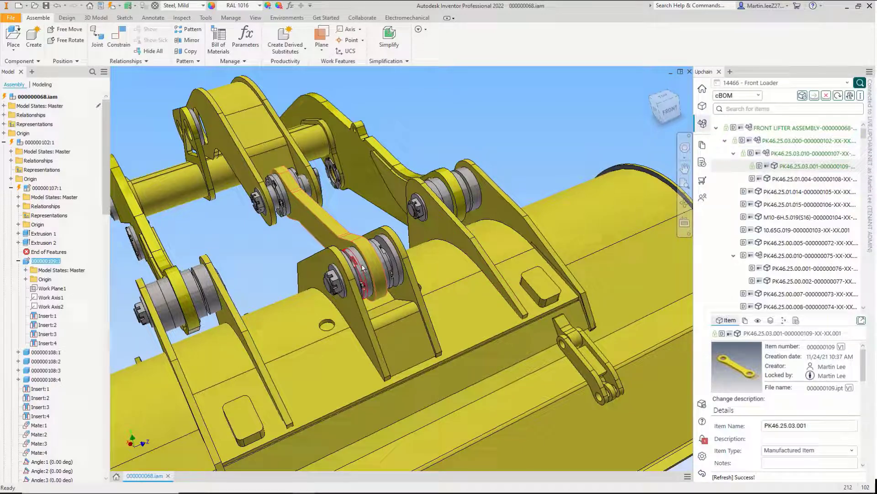
shift+middle_drag(413, 236, 345, 263)
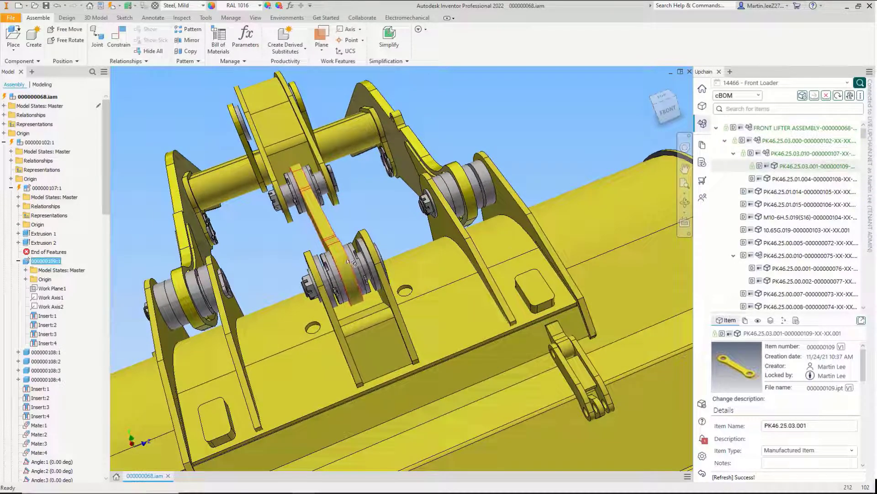
Check in FRONT LIFTER ASSEMBLY, confirming creation of a new file version
click(776, 129)
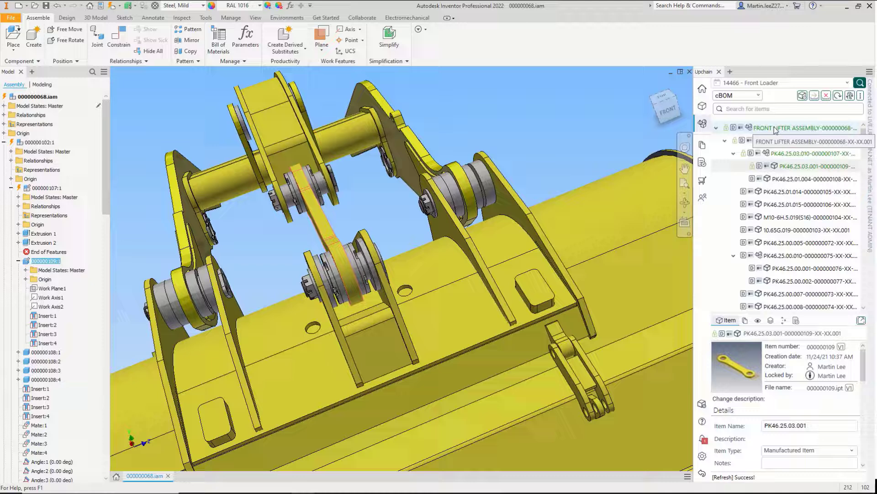
right_click(775, 129)
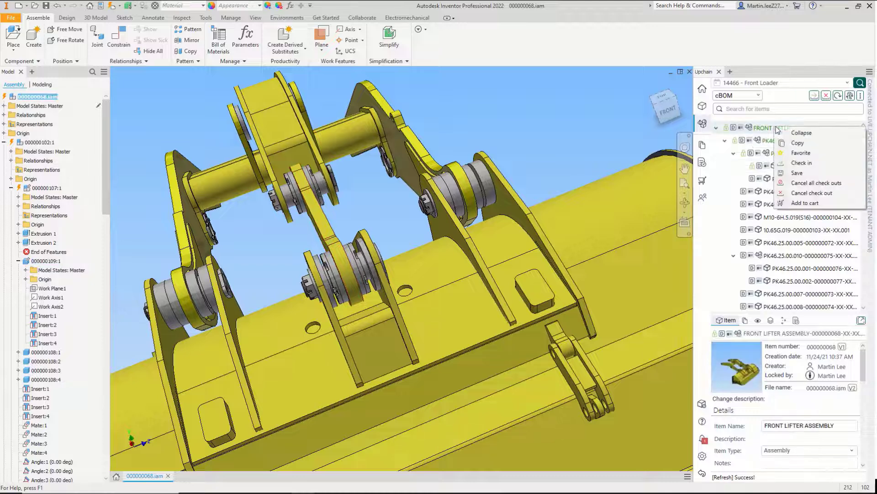
click(802, 163)
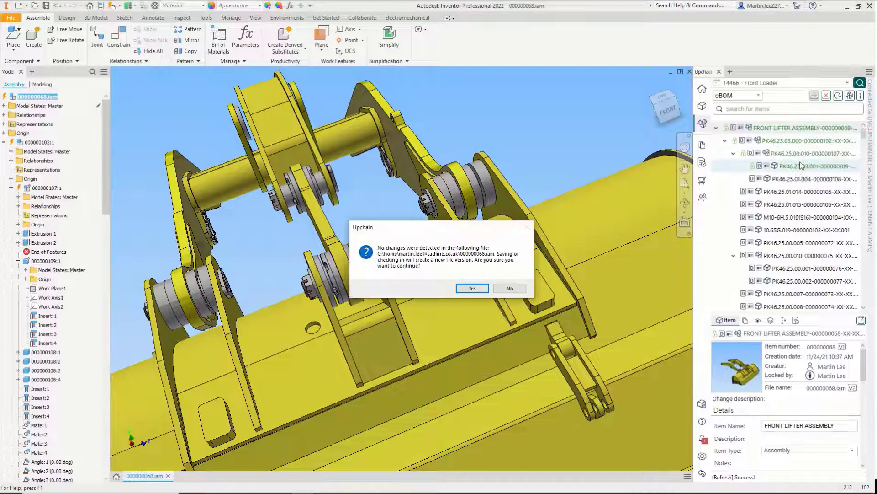
click(473, 288)
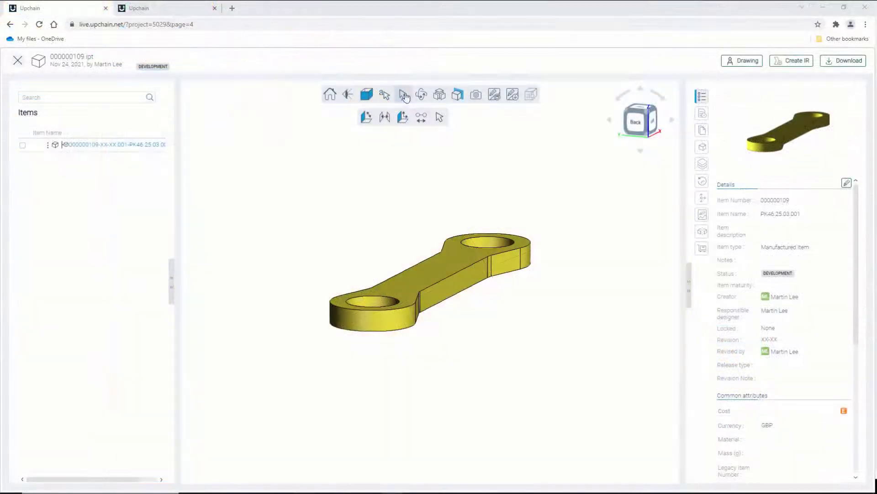
Measure part 000000109's thickness in the web viewer and place the 50.00 mm label
click(447, 265)
mouse_move(459, 274)
mouse_down()
mouse_move(481, 275)
mouse_move(473, 243)
mouse_move(413, 263)
mouse_up()
click(414, 263)
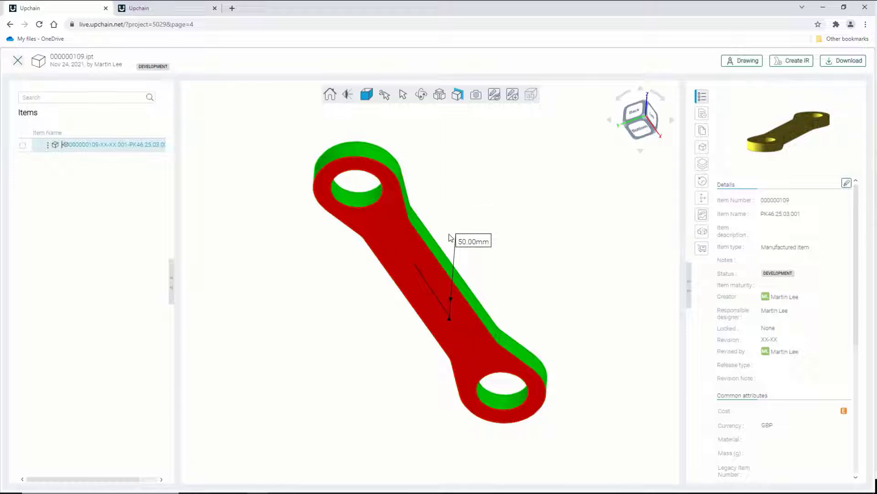
click(463, 254)
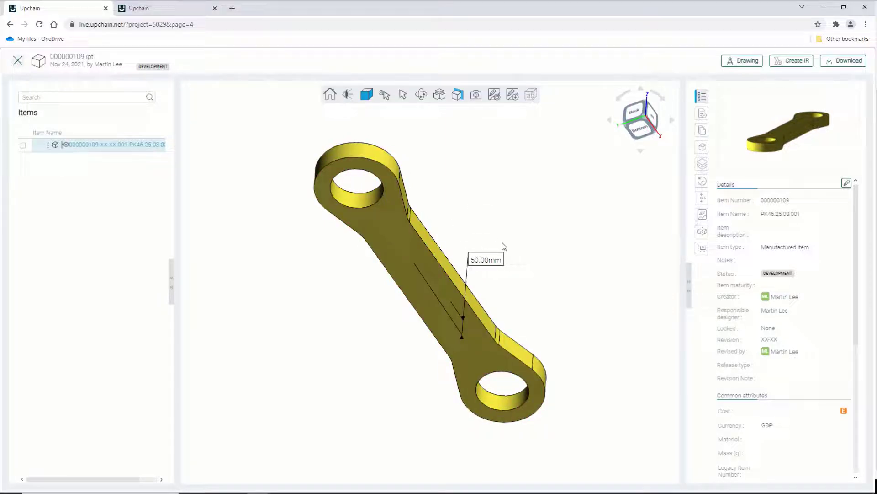